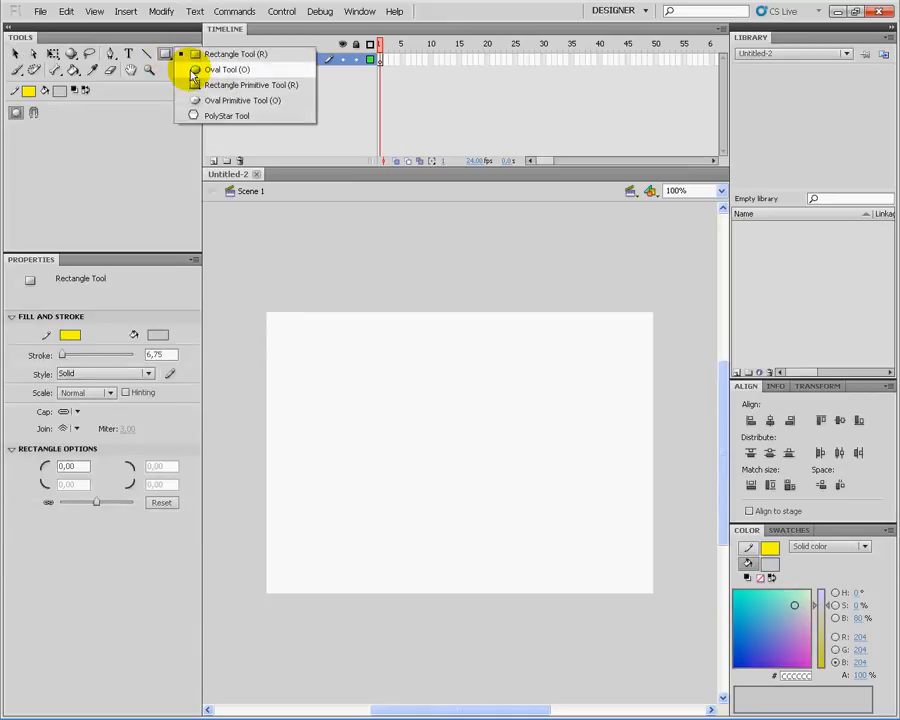
Draw a grey circle about 60 by 60 px with a yellow outline, and add a short vertical spoke about 23 px long inside its upper half.
left_click_drag(366, 451, 396, 489)
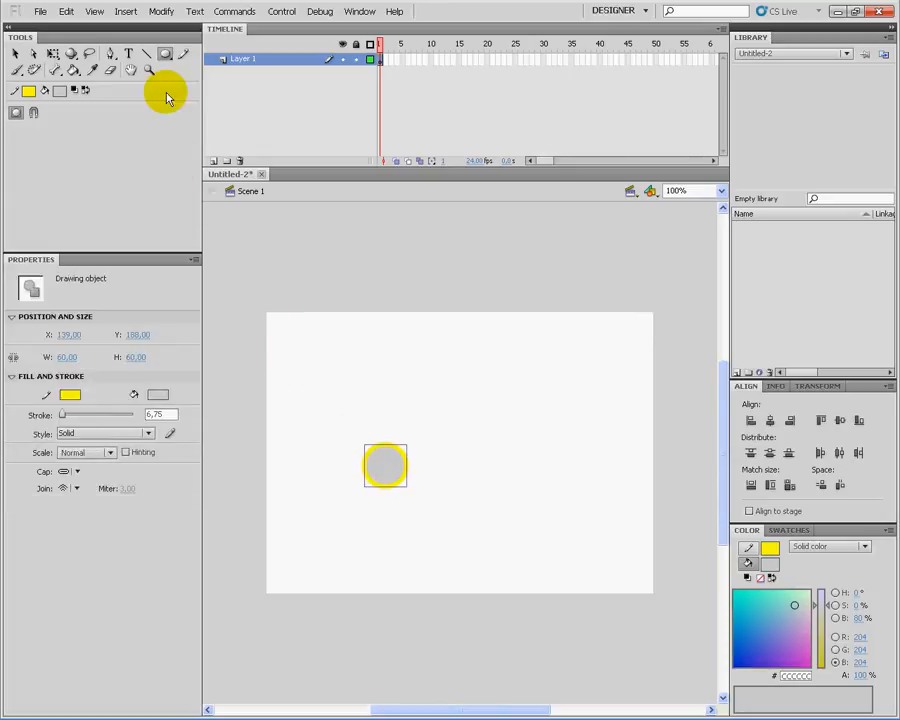
left_click(182, 55)
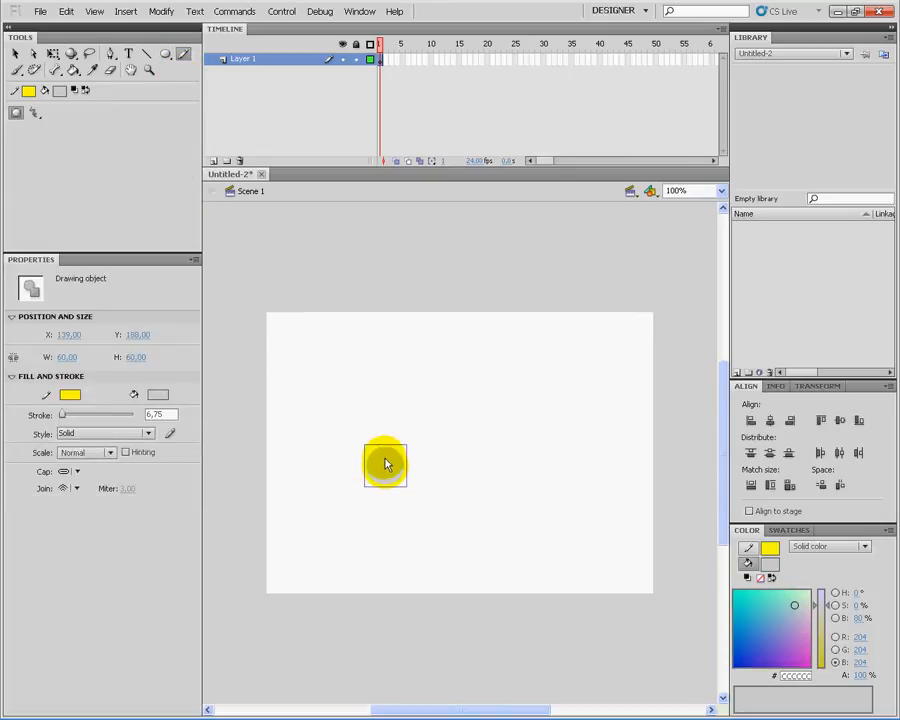
left_click_drag(384, 453, 385, 472)
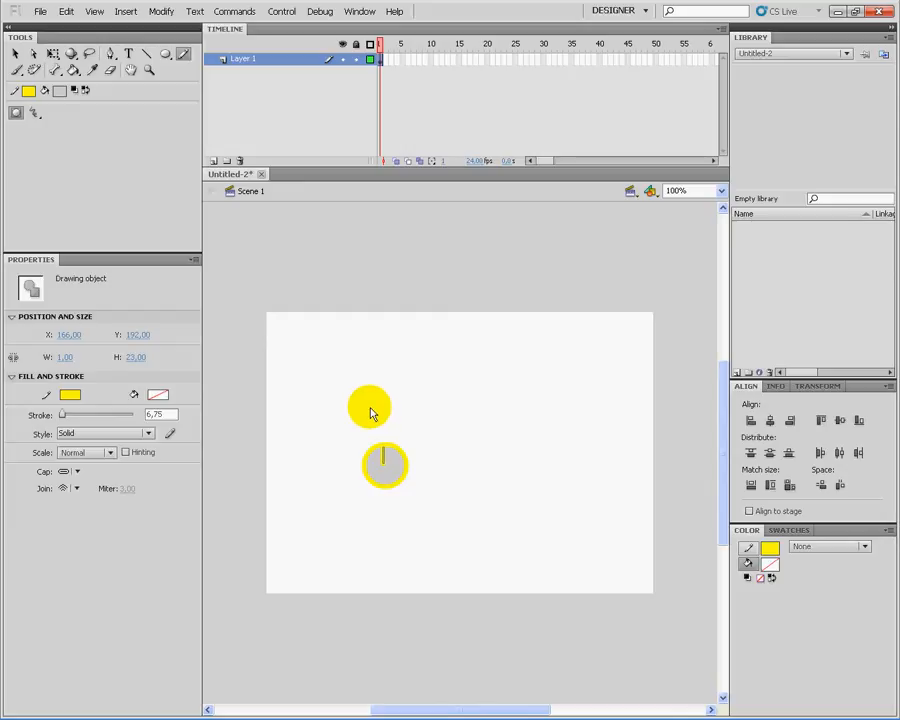
left_click(16, 55)
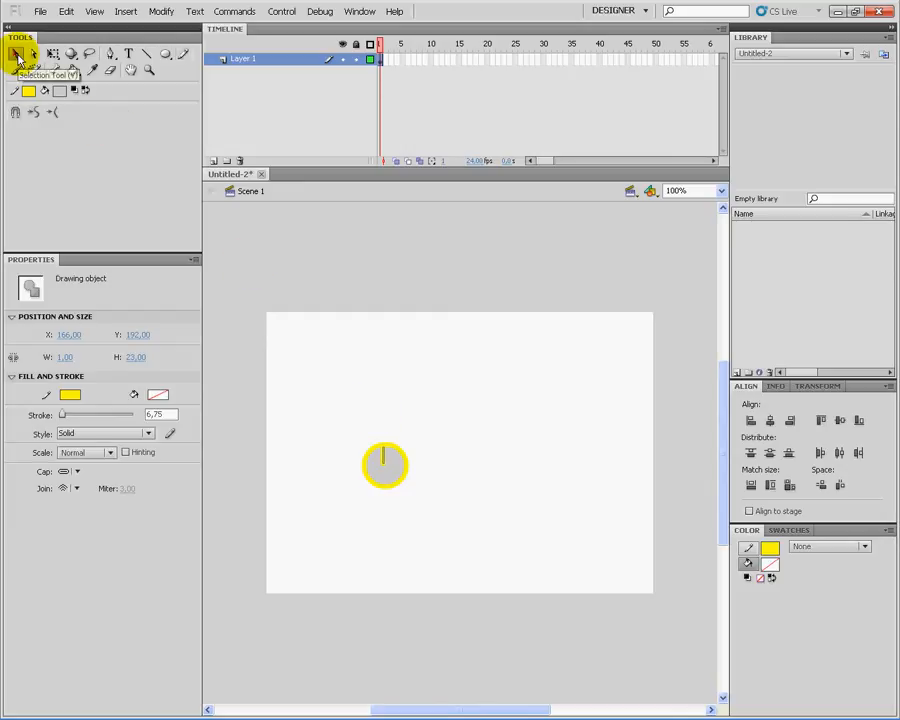
left_click(393, 459)
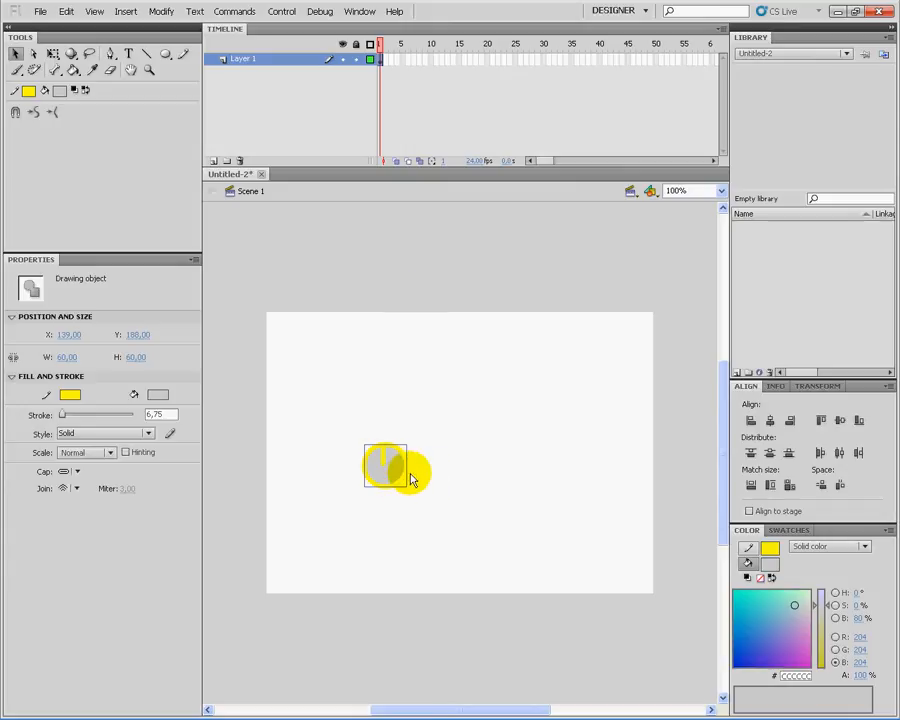
Insert a keyframe at frame 30 of Layer 1 and create a classic tween between frames 1 and 30.
right_click(544, 62)
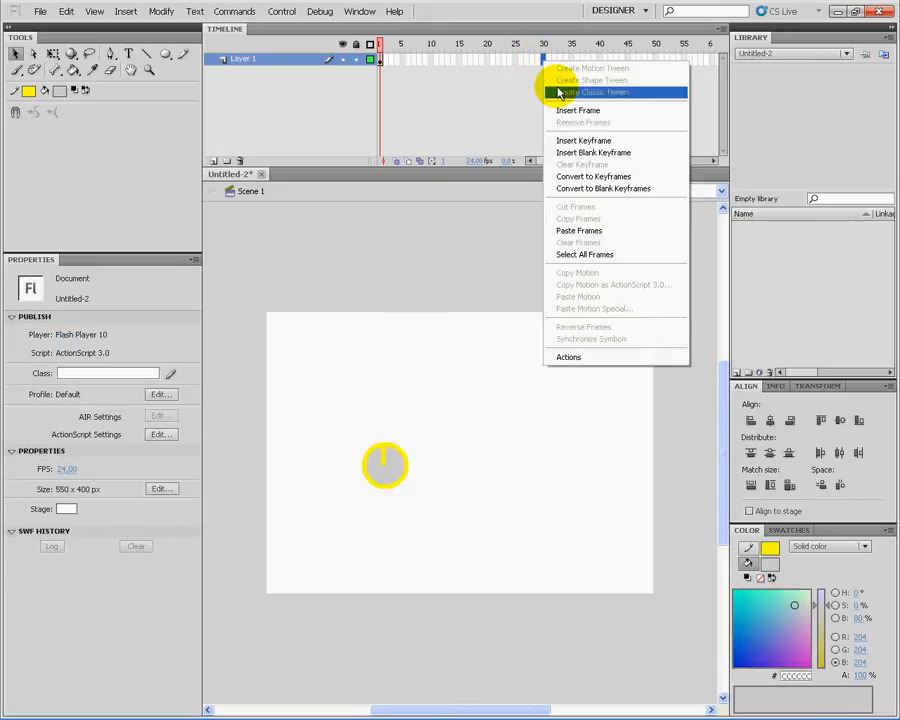
left_click(570, 143)
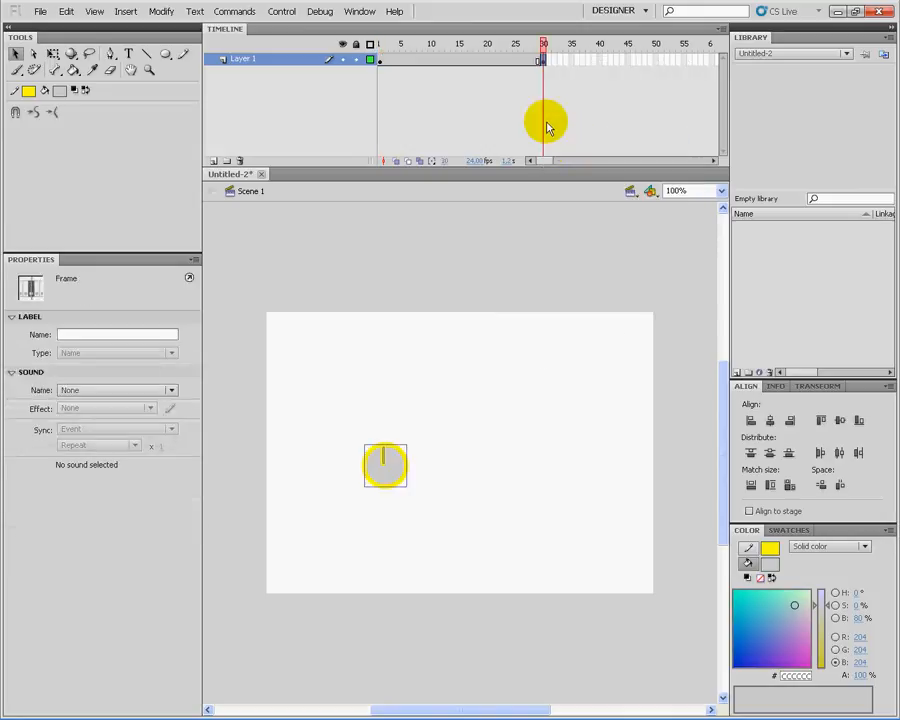
left_click(460, 60)
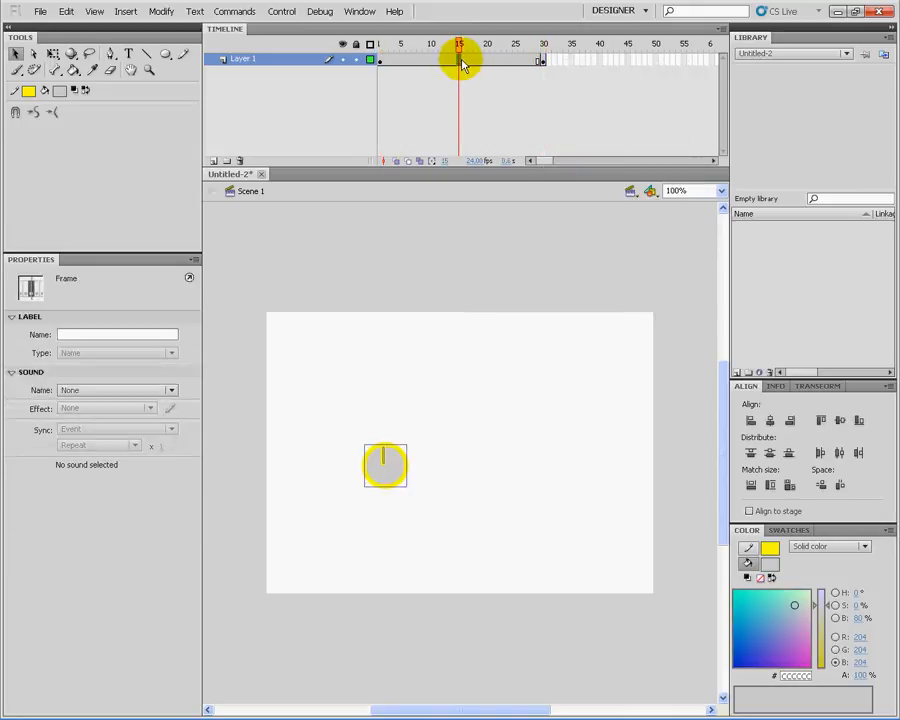
right_click(462, 63)
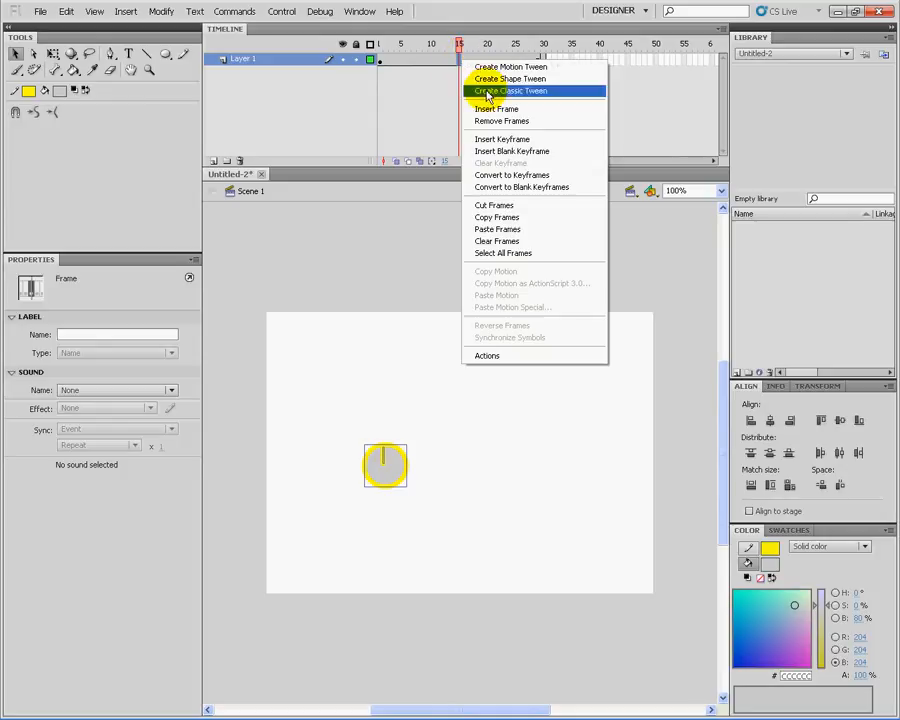
left_click(489, 96)
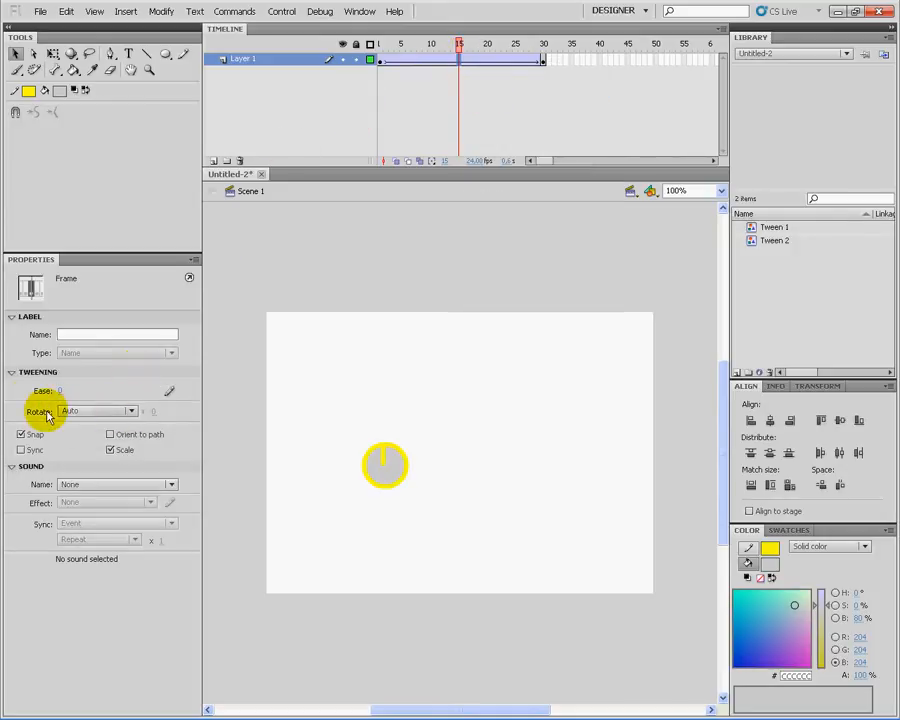
Set the tween's rotation to CW, one turn, and play the animation from frame 1.
left_click(130, 416)
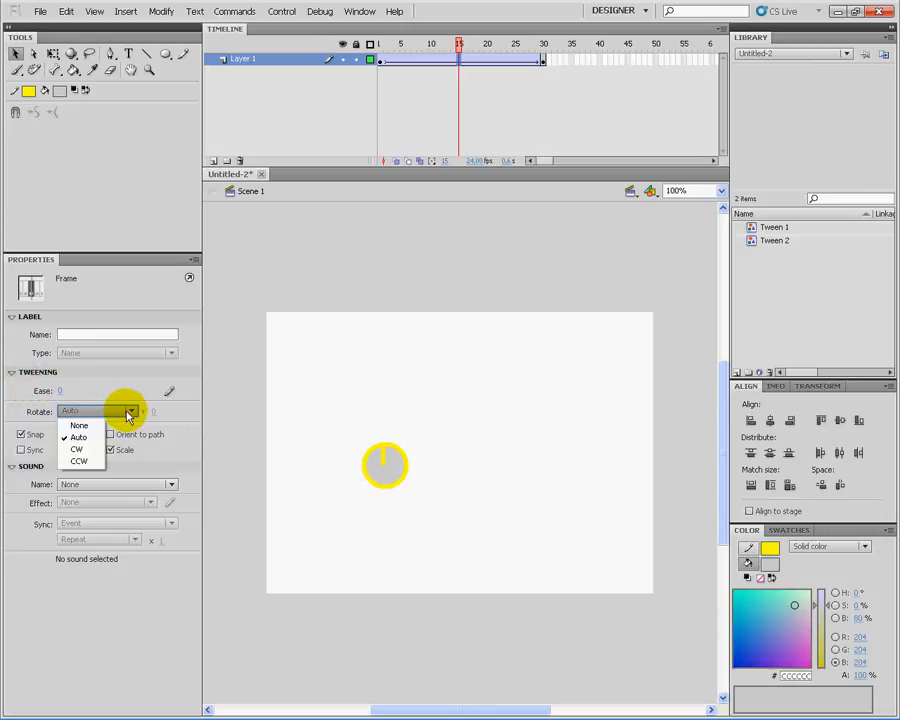
left_click(82, 450)
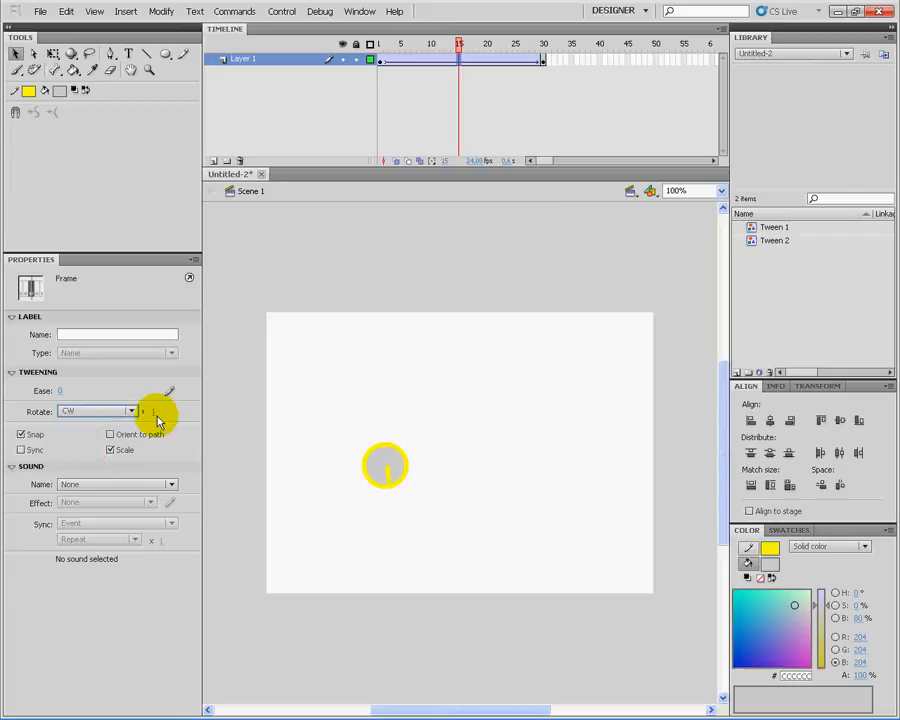
left_click(380, 61)
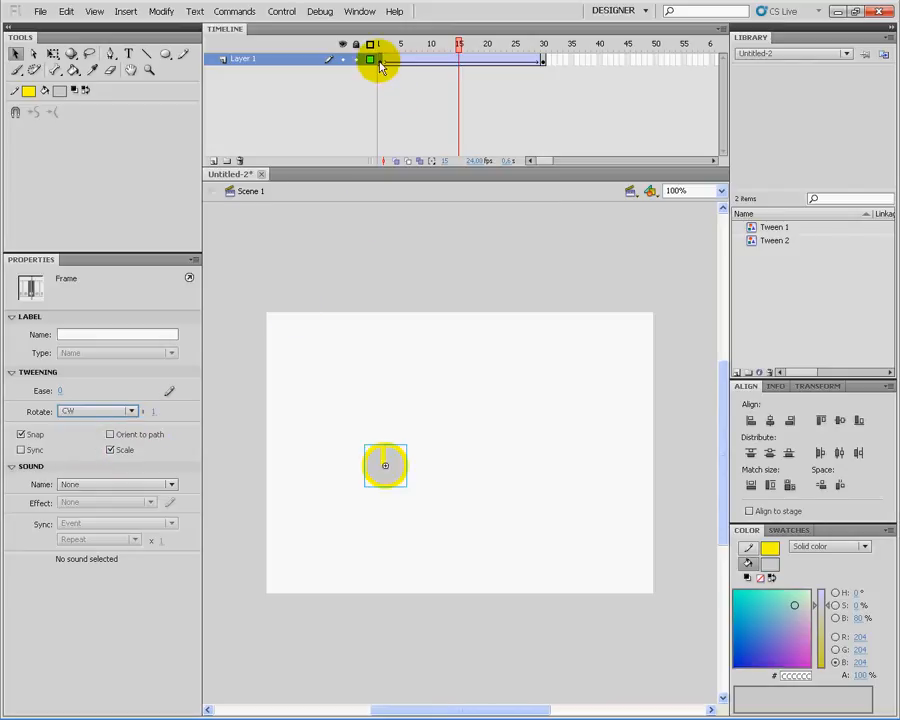
key("Return")
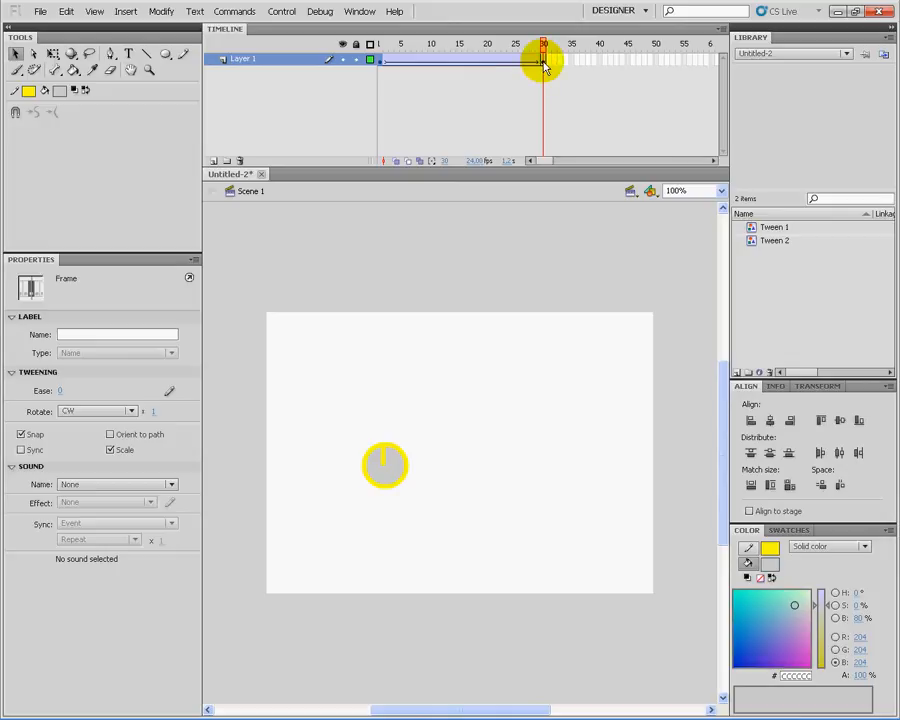
Cut frames 1 to 30 of Layer 1 from the main scene's timeline.
left_click_drag(545, 62, 381, 65)
left_click(381, 62)
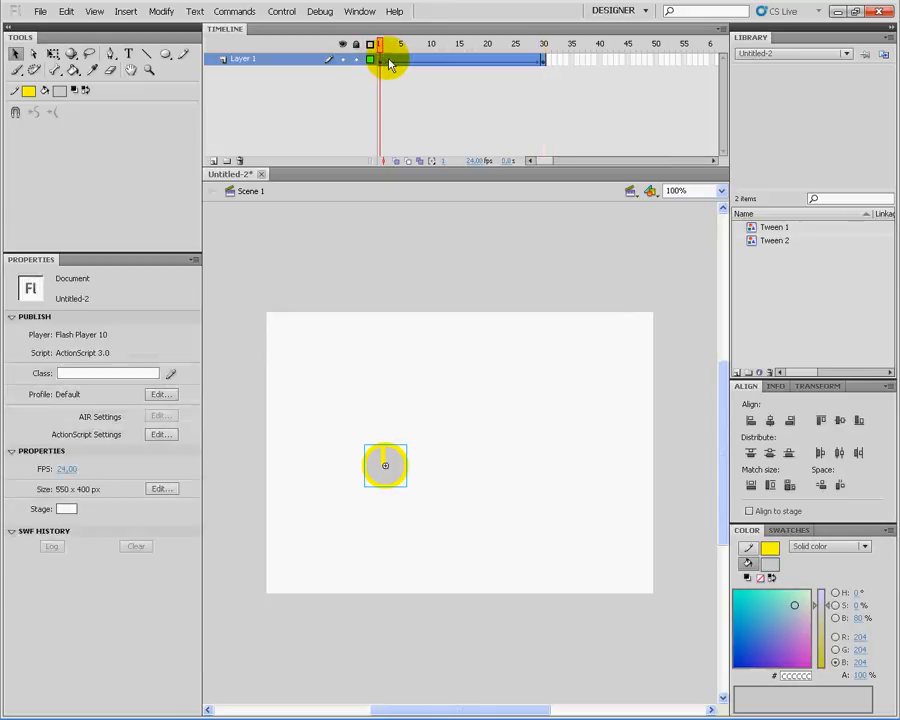
right_click(390, 65)
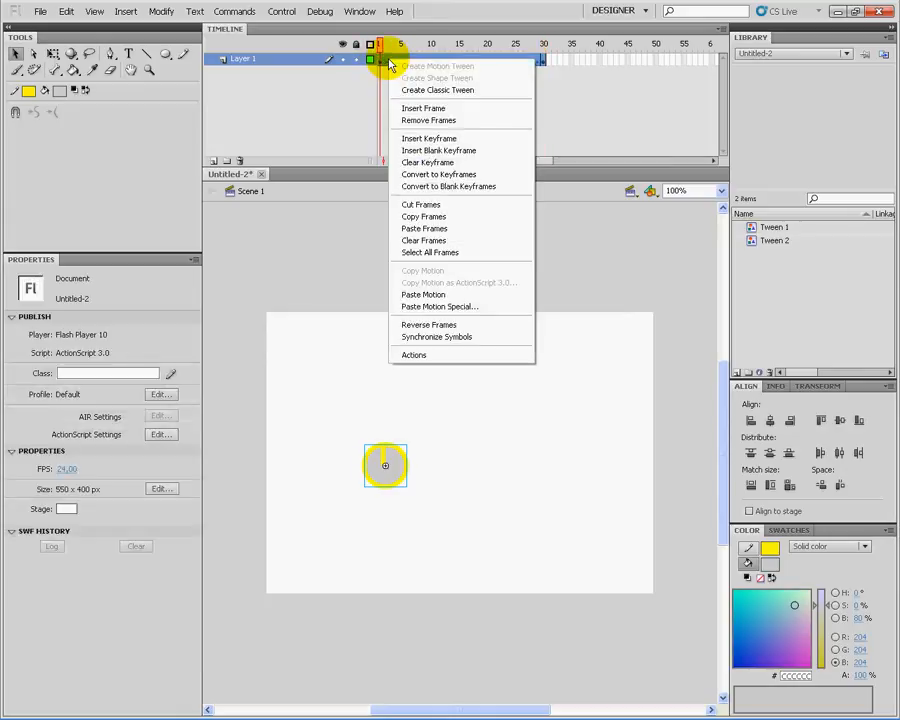
left_click(446, 207)
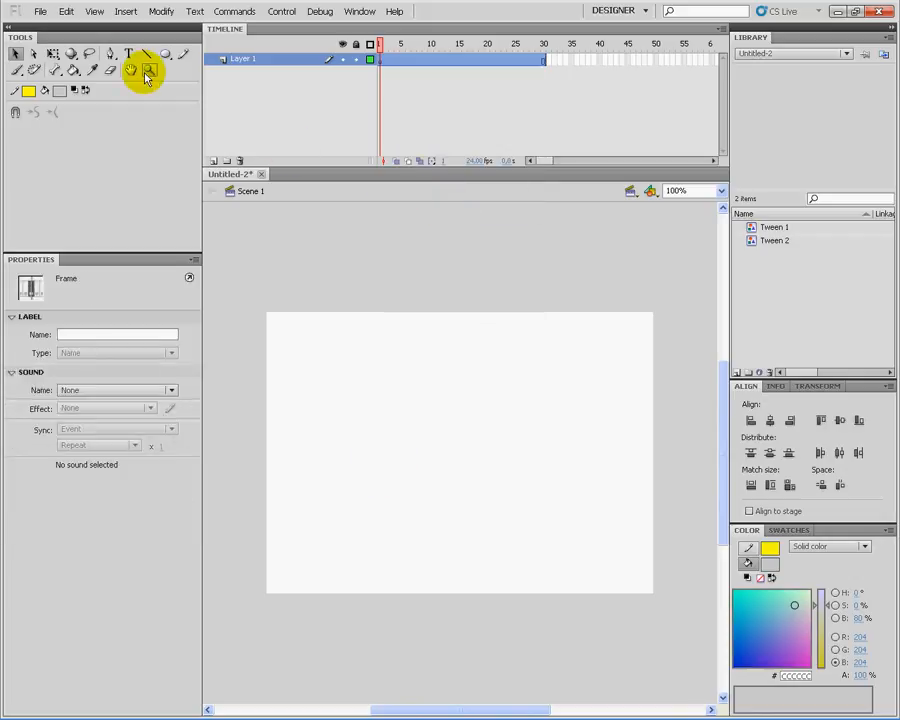
Create a new Movie Clip symbol named "roue qui tourne".
left_click(125, 13)
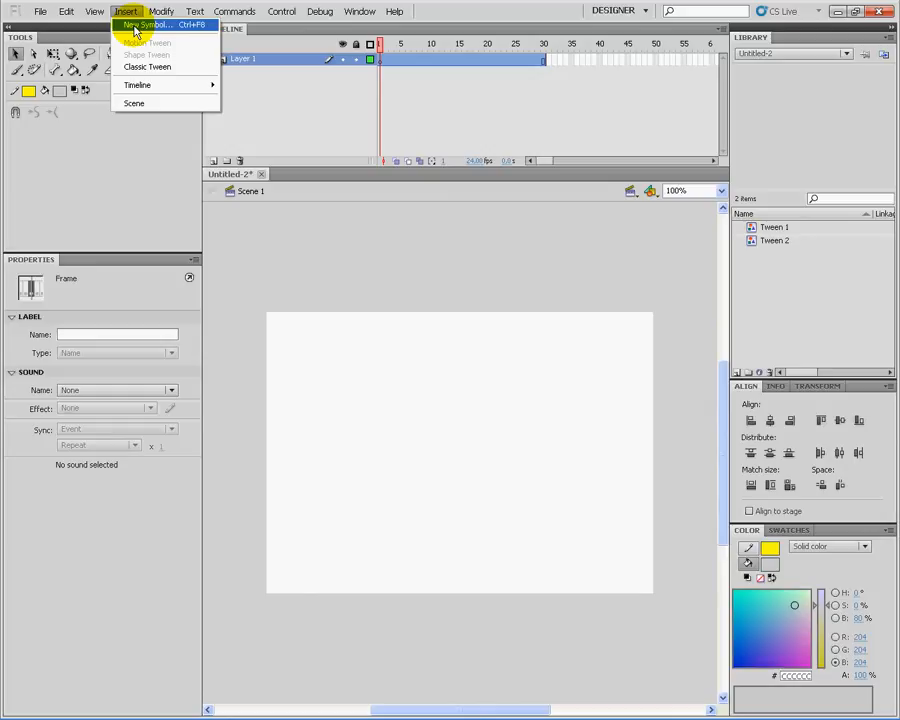
left_click(135, 28)
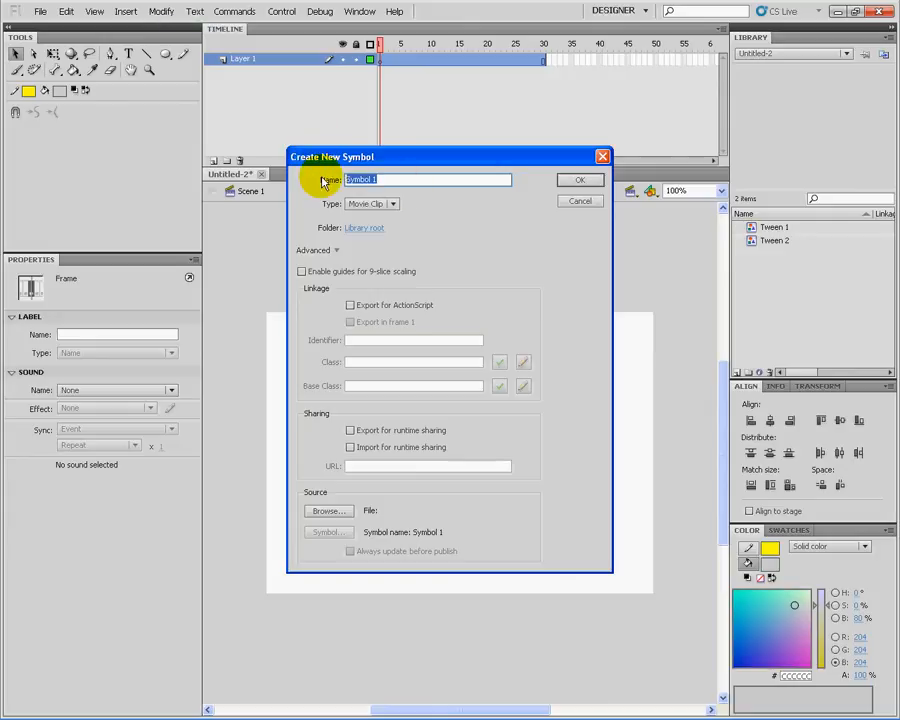
type("roue qui tourne")
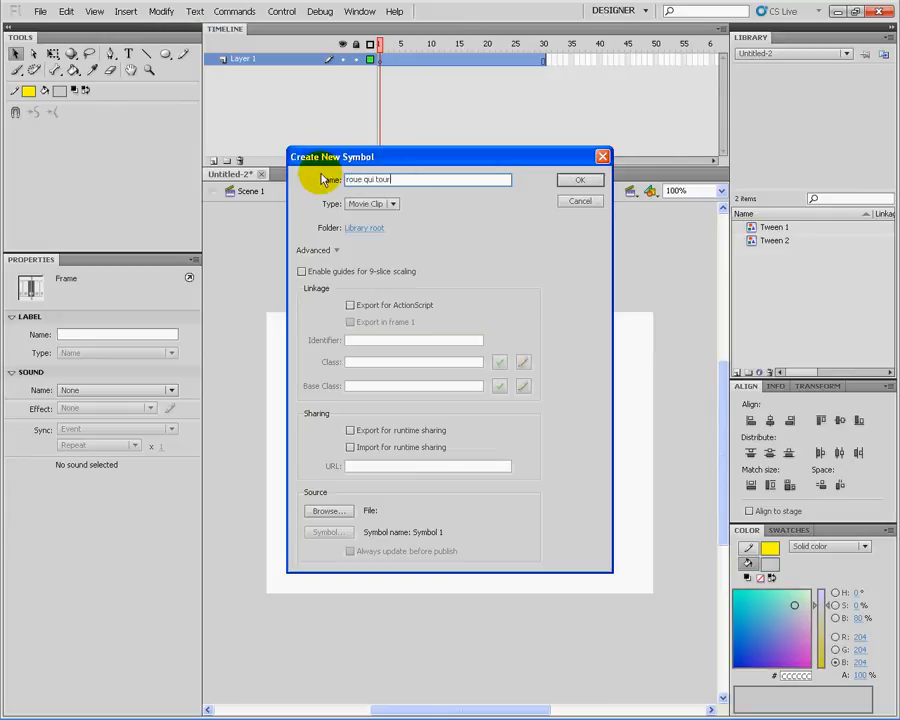
left_click(393, 203)
left_click(389, 220)
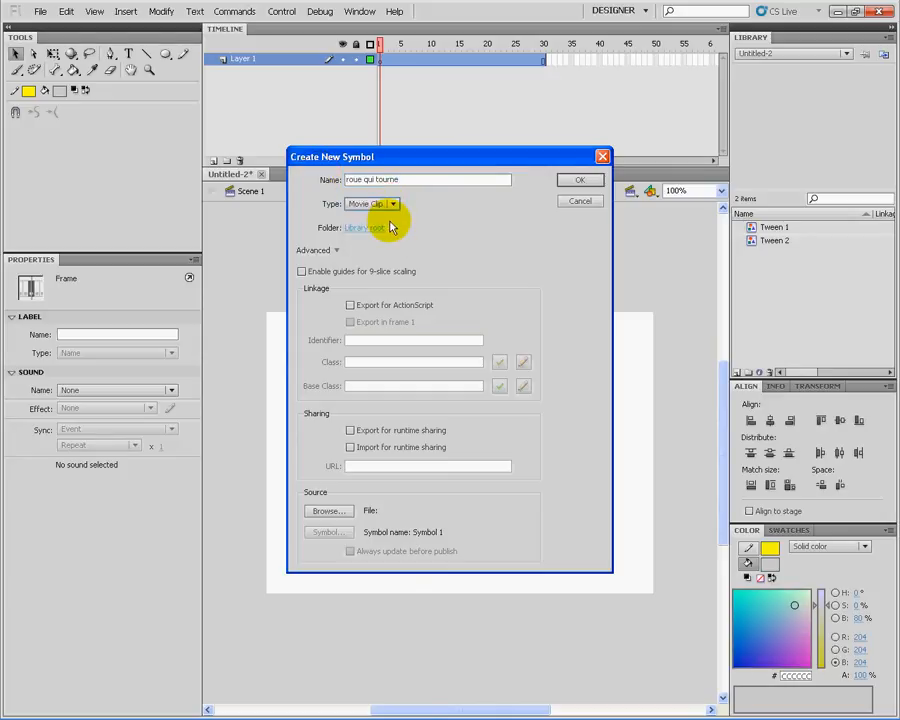
left_click(581, 182)
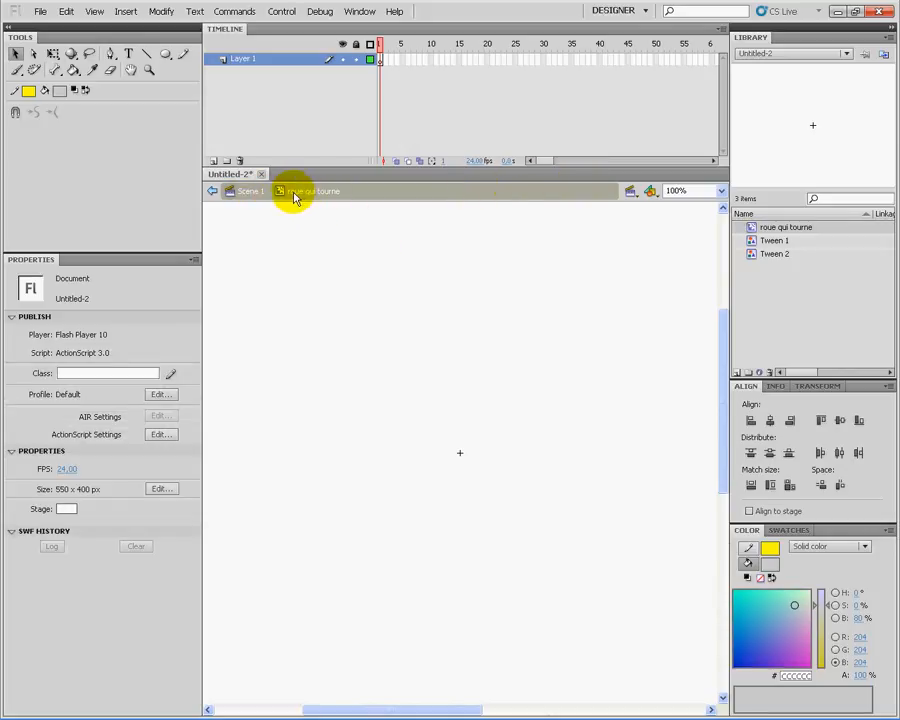
Paste the cut wheel animation frames at frame 1 of the "roue qui tourne" symbol's timeline.
left_click(381, 61)
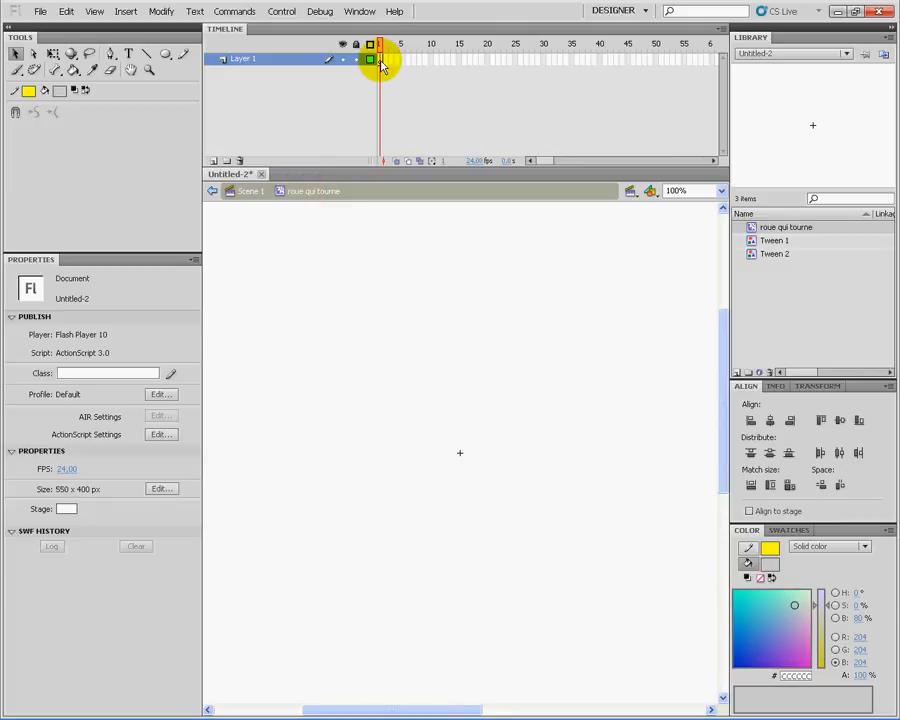
right_click(382, 63)
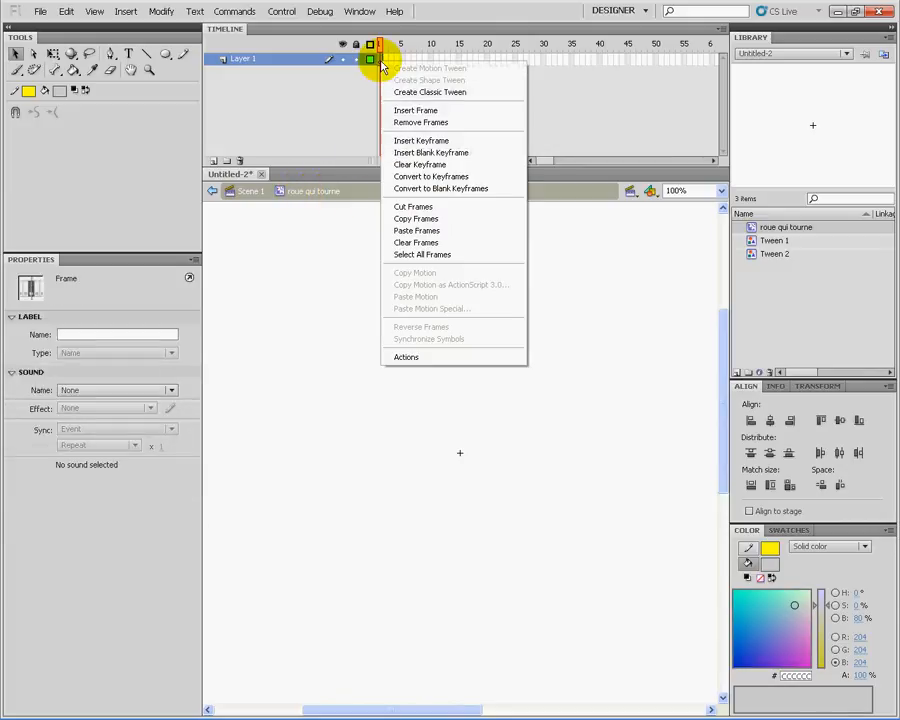
left_click(443, 237)
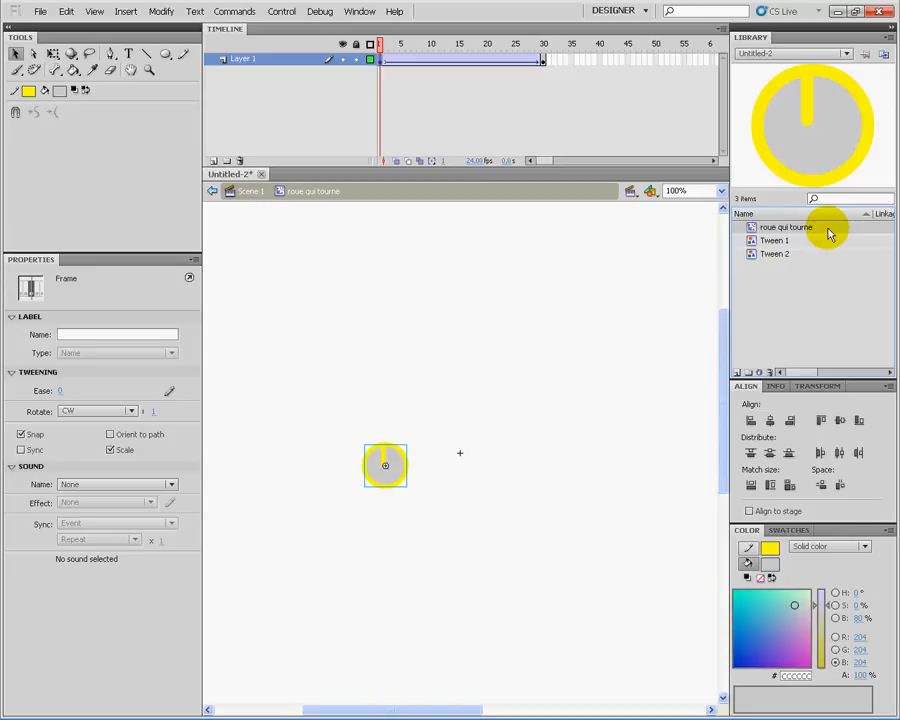
Return to Scene 1 and remove the empty frames 1 to 30 from Layer 1.
left_click(249, 194)
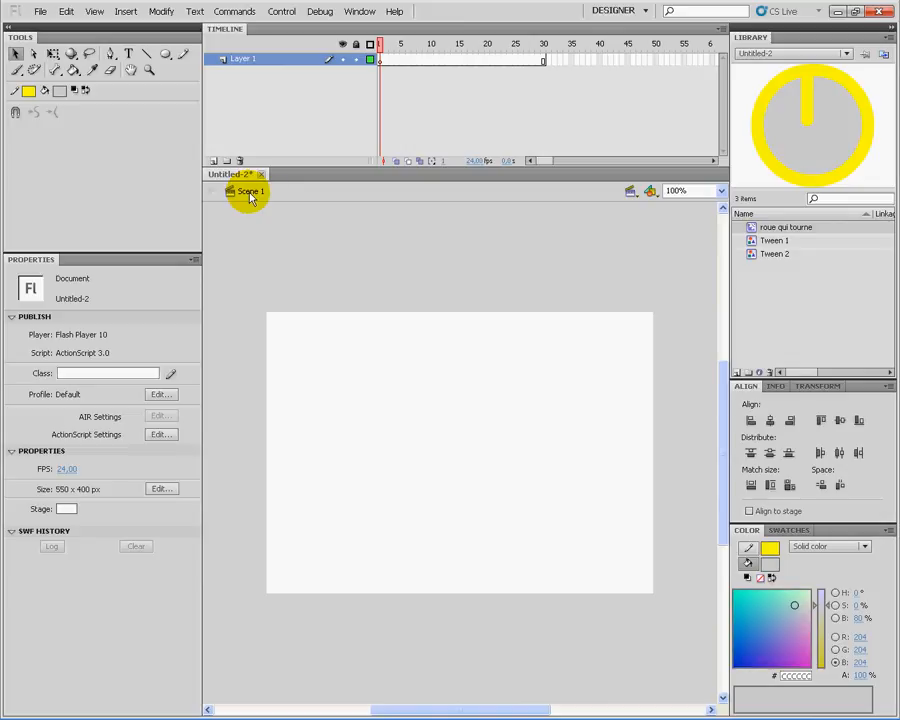
left_click(381, 62)
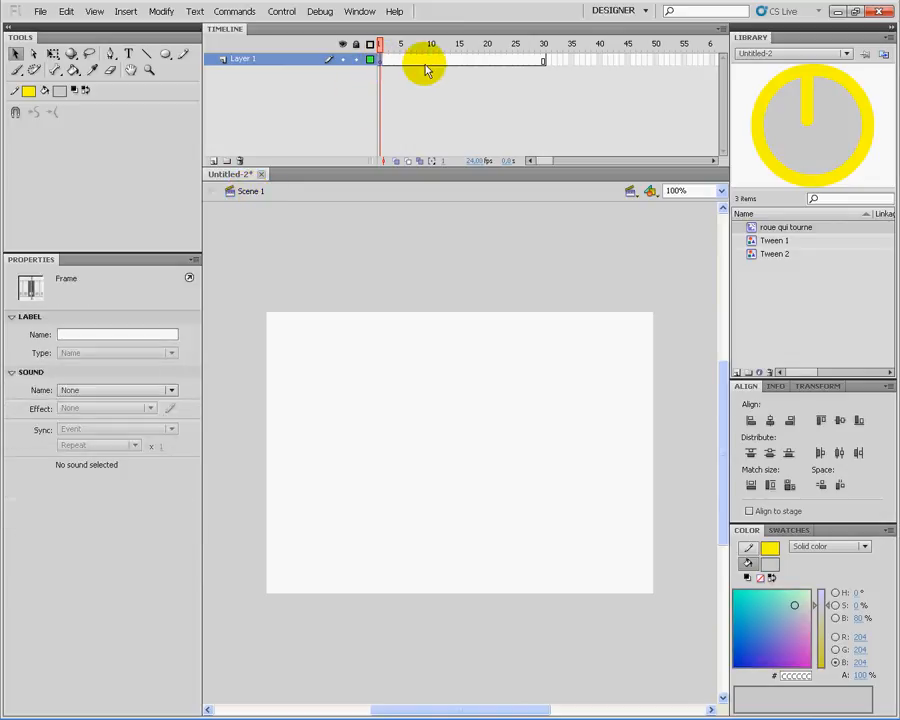
left_click(543, 62, "shift")
right_click(543, 62)
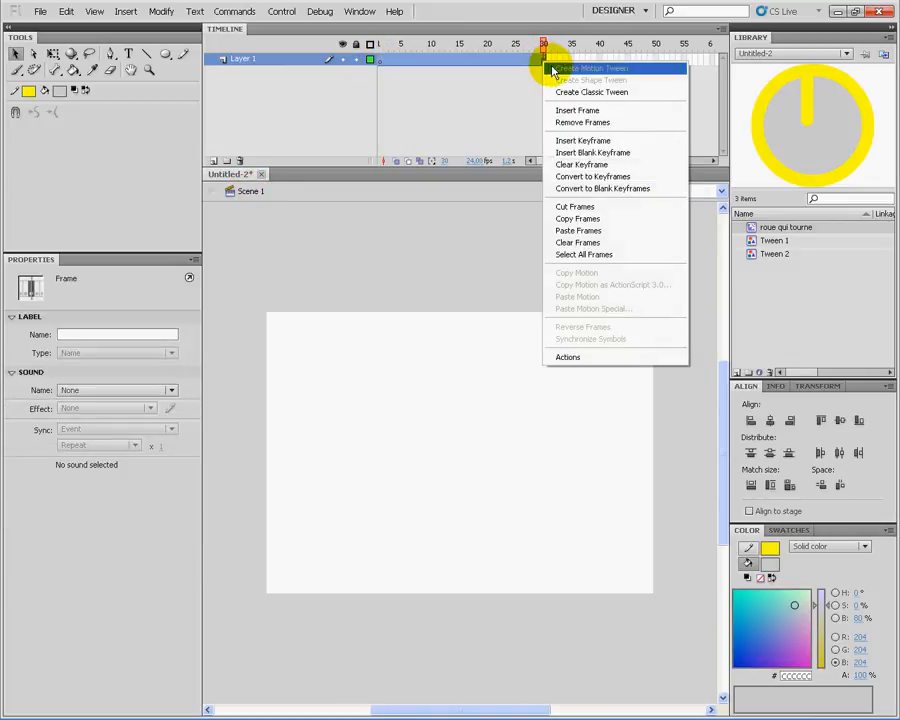
left_click(570, 122)
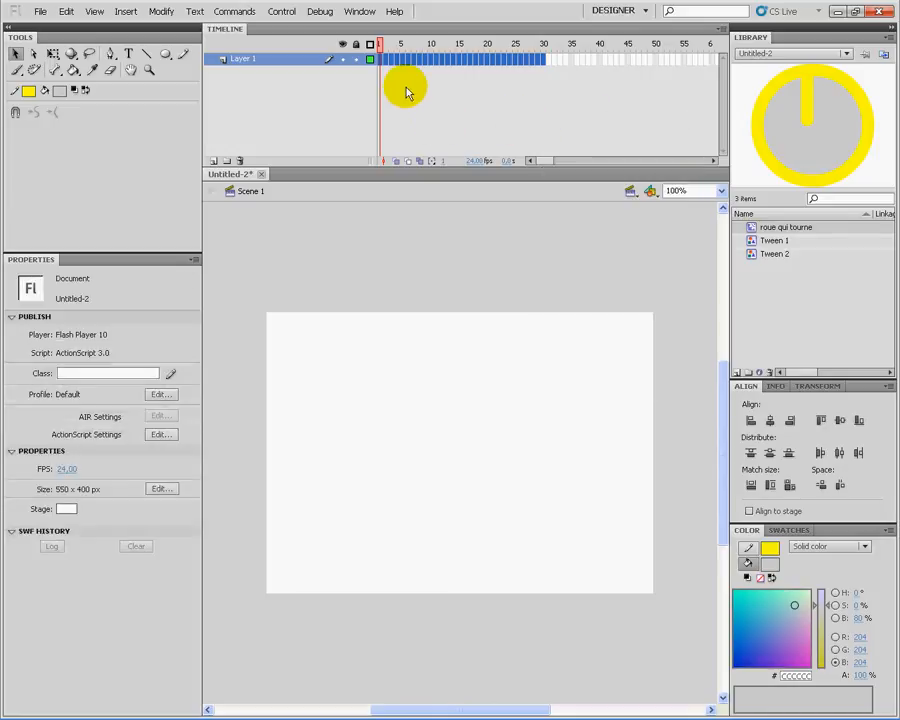
Insert a keyframe at frame 1 and draw a grey rectangle with a yellow outline, about 174 by 64 px, near the stage's left edge.
right_click(380, 65)
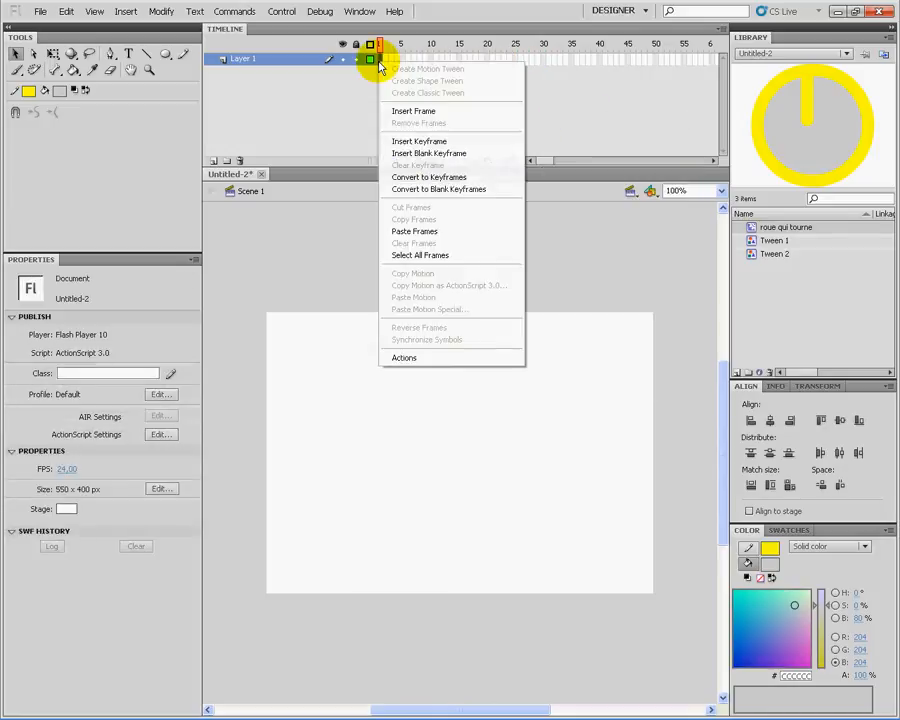
left_click(420, 142)
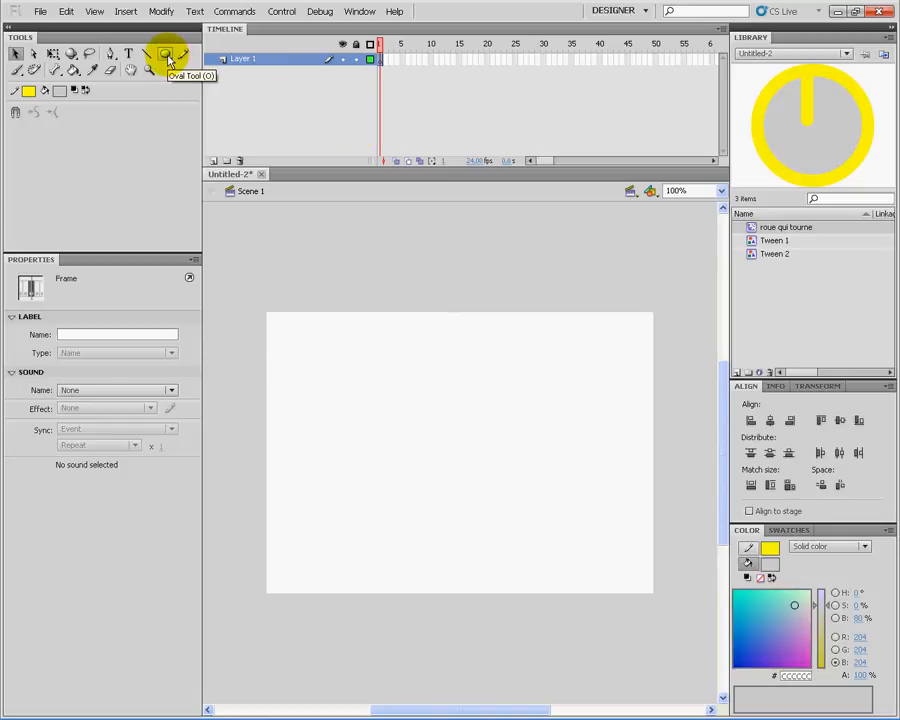
left_click_drag(166, 56, 195, 54)
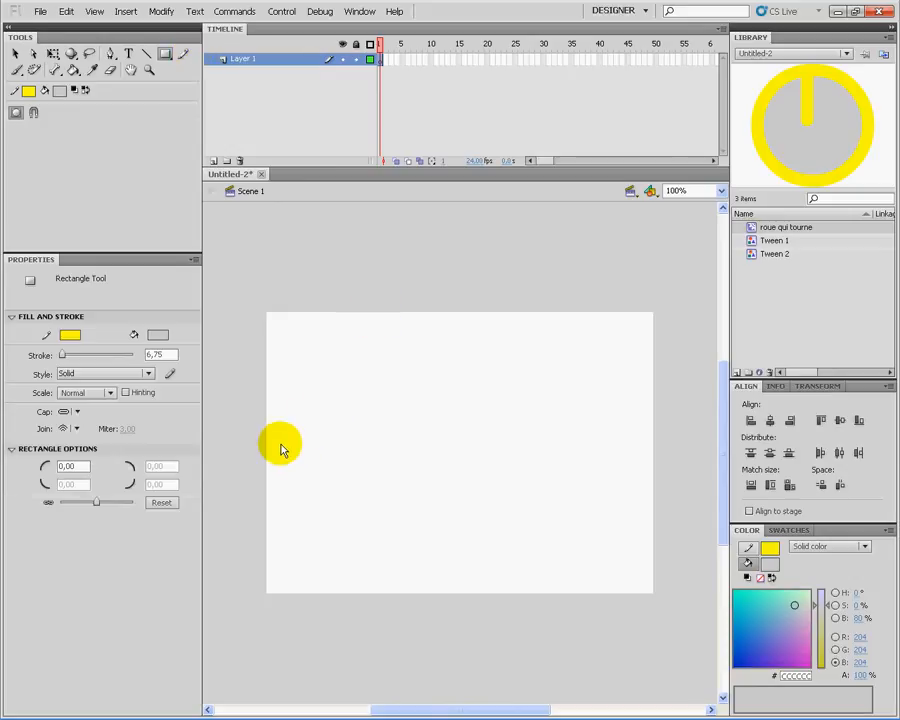
mouse_move(272, 426)
left_mouse_down()
mouse_move(376, 472)
mouse_move(394, 467)
left_mouse_up()
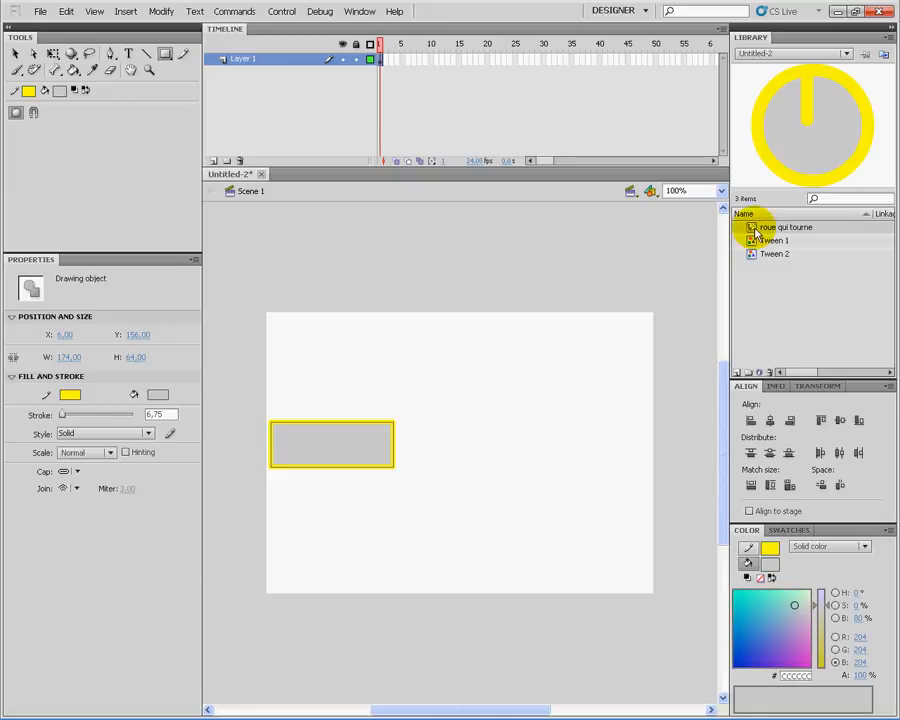
Place two instances of "roue qui tourne" along the rectangle's lower edge, naming the left one "roue1" and the right one "roue2".
left_click_drag(752, 232, 298, 474)
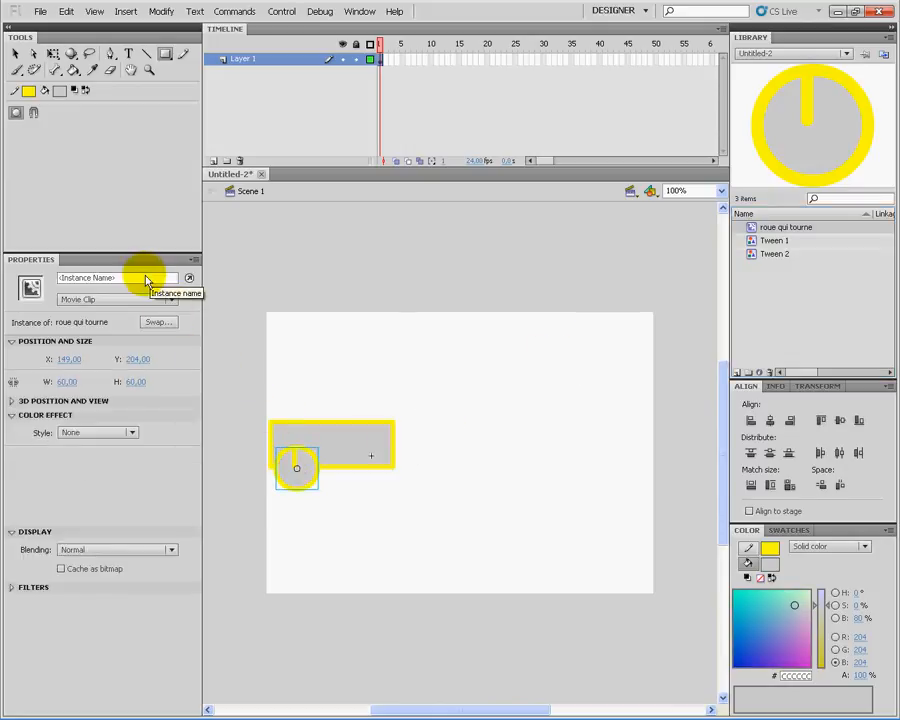
left_click(146, 284)
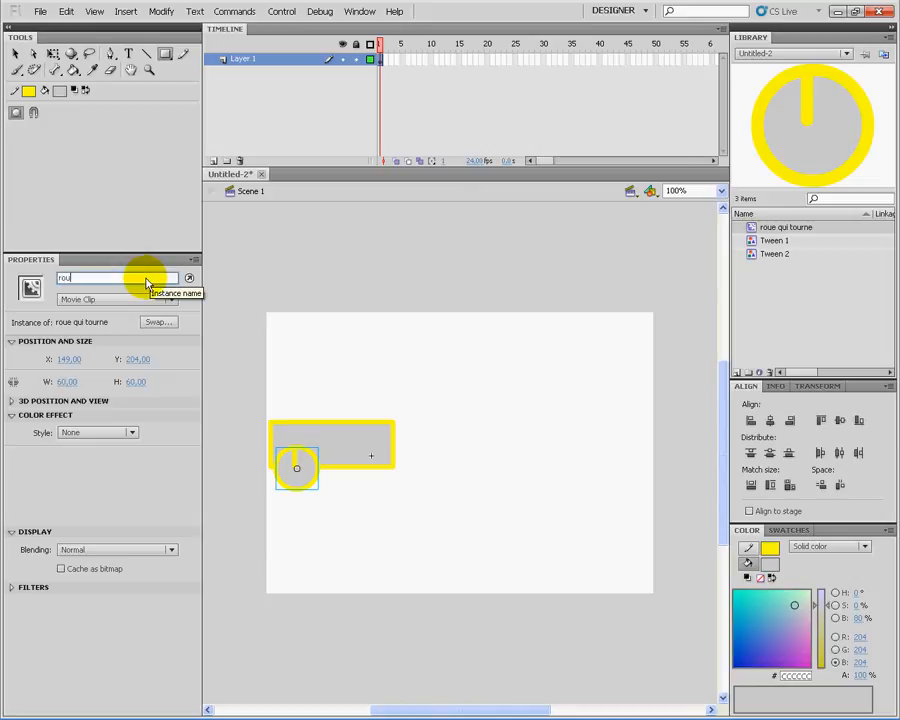
type("roue")
key("Return")
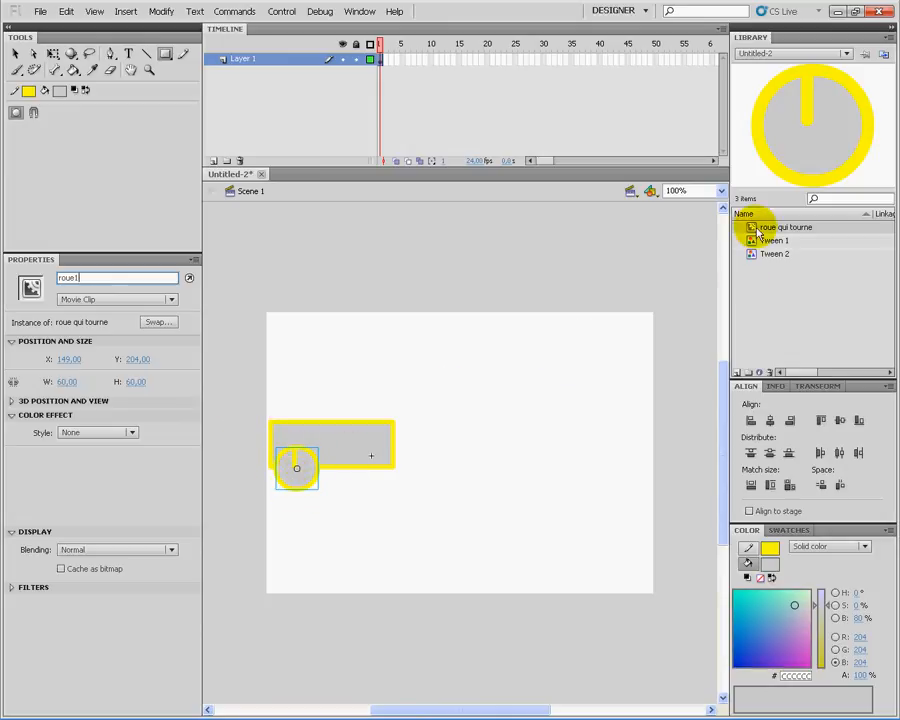
left_click_drag(757, 233, 361, 472)
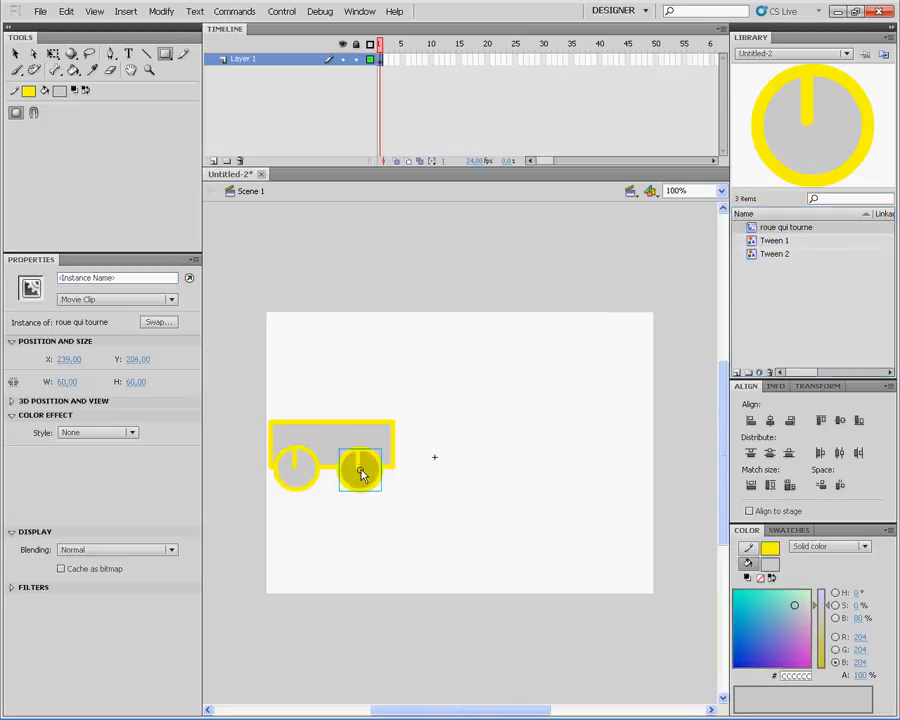
left_click(155, 283)
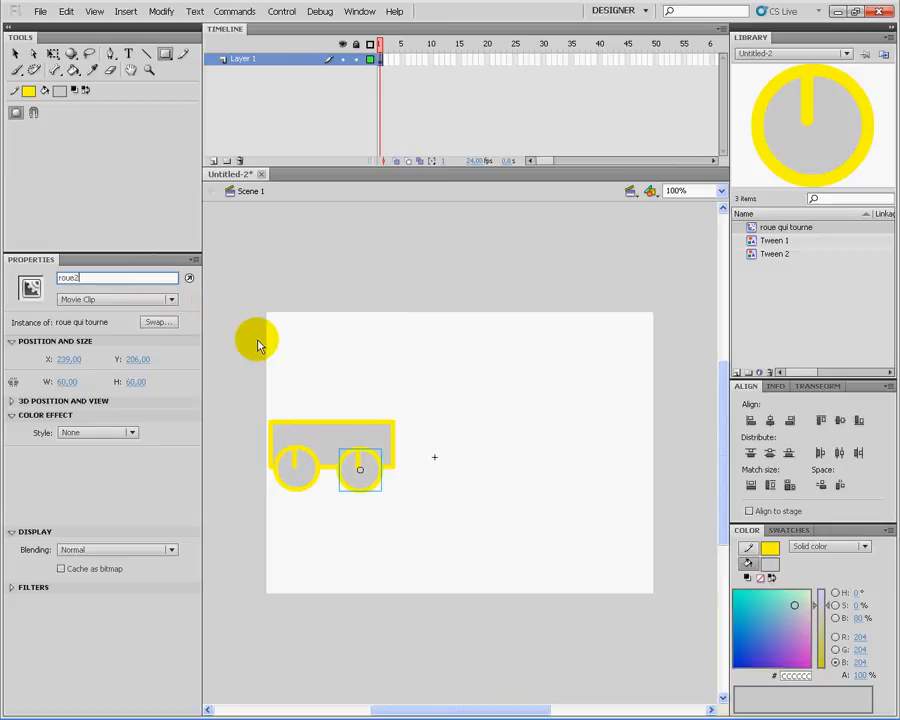
Select the rectangle together with both wheels and group them into one object.
left_click(16, 54)
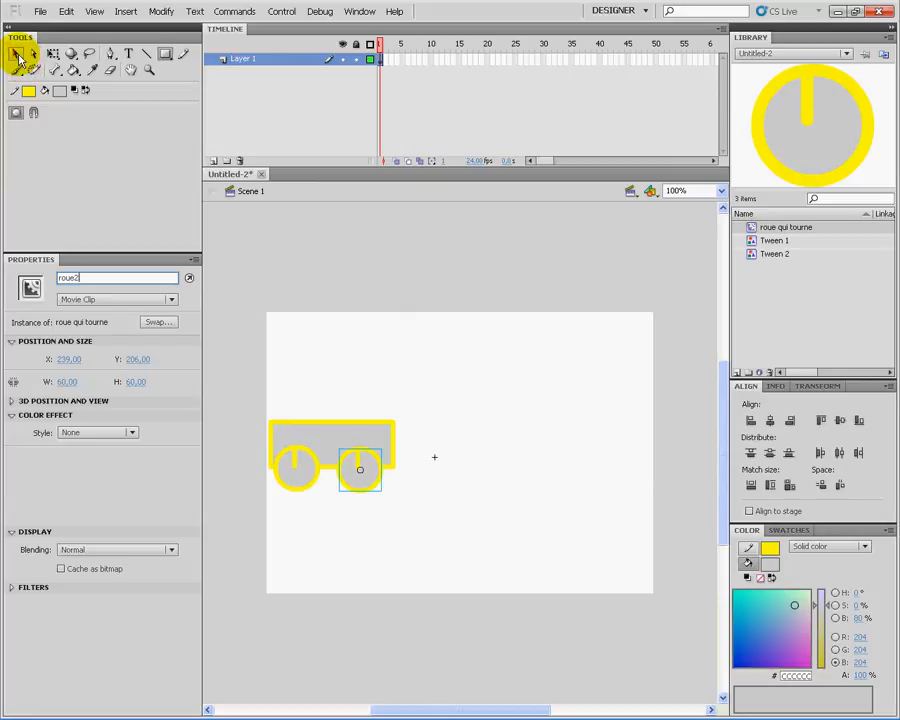
left_click_drag(255, 374, 420, 552)
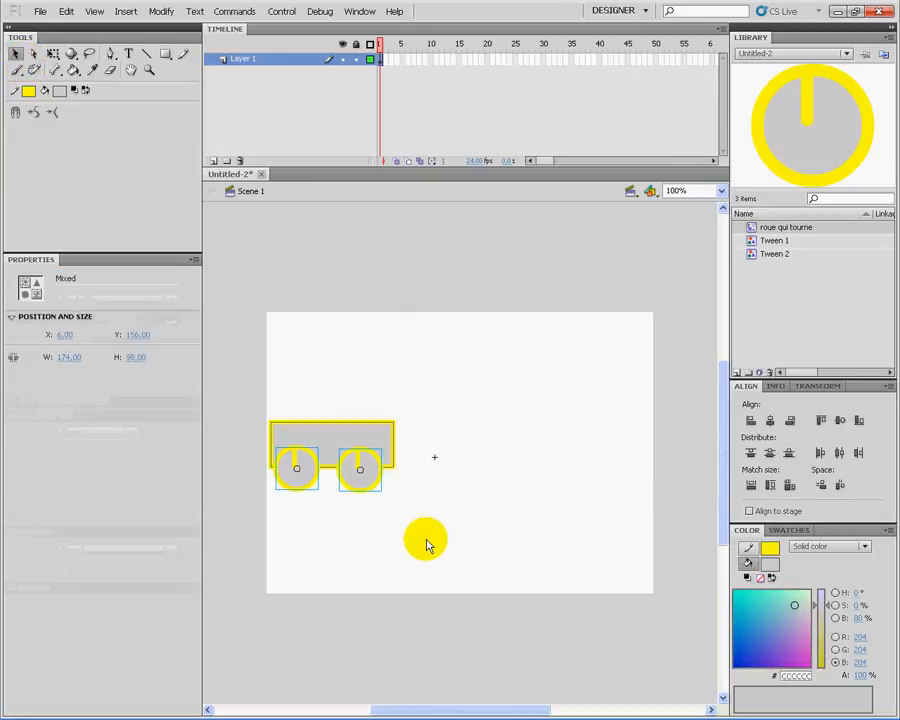
left_click(158, 12)
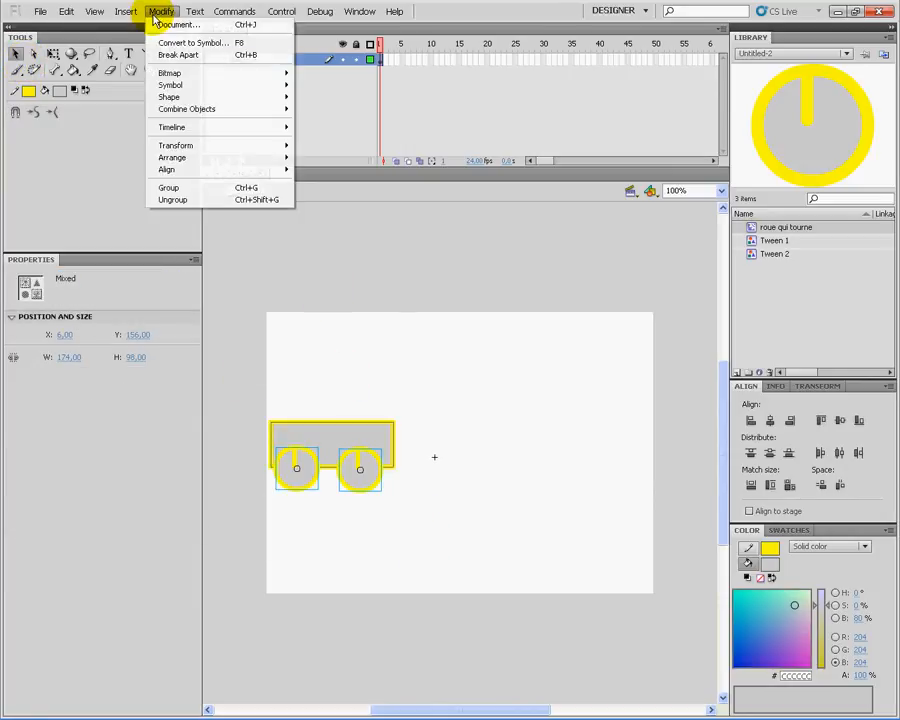
left_click(196, 184)
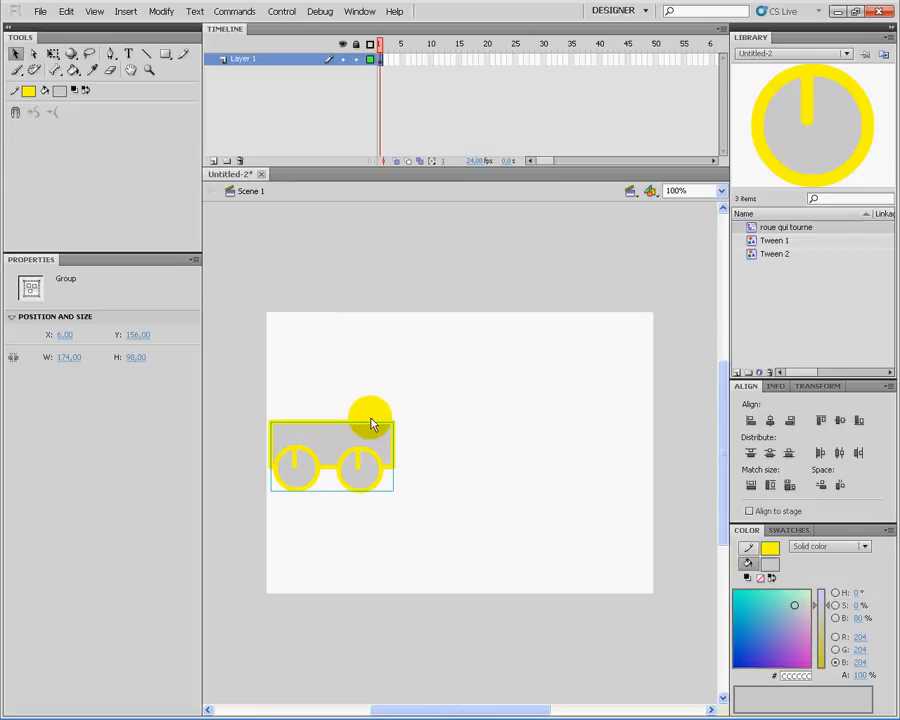
Insert a keyframe at frame 30 and move the vehicle group to the stage's right side, at about X 365, Y 153.
left_click(542, 60)
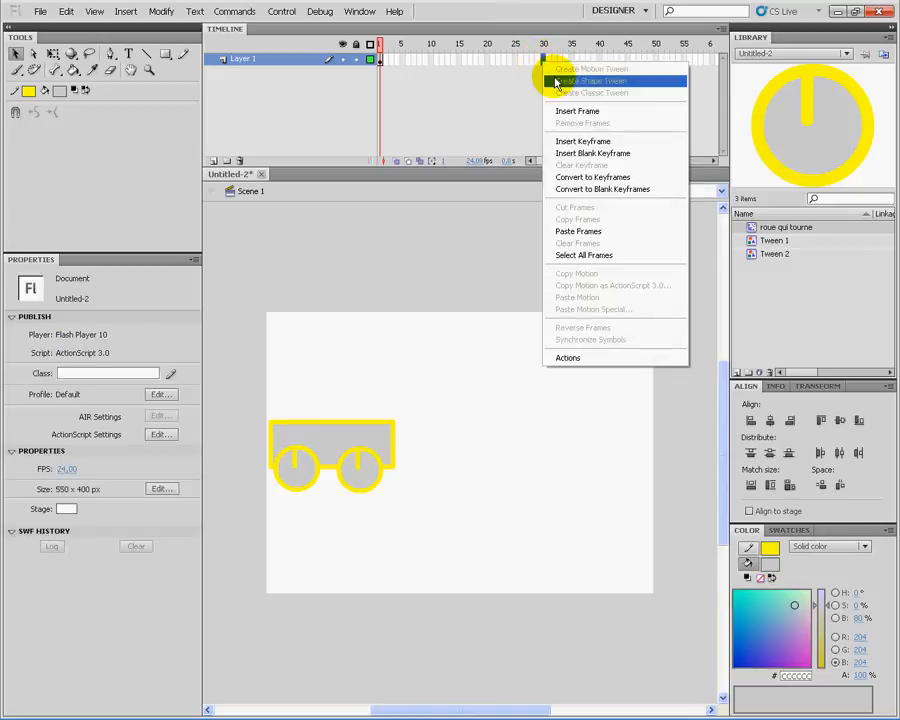
left_click(566, 141)
left_click_drag(337, 451, 590, 454)
left_click(460, 147)
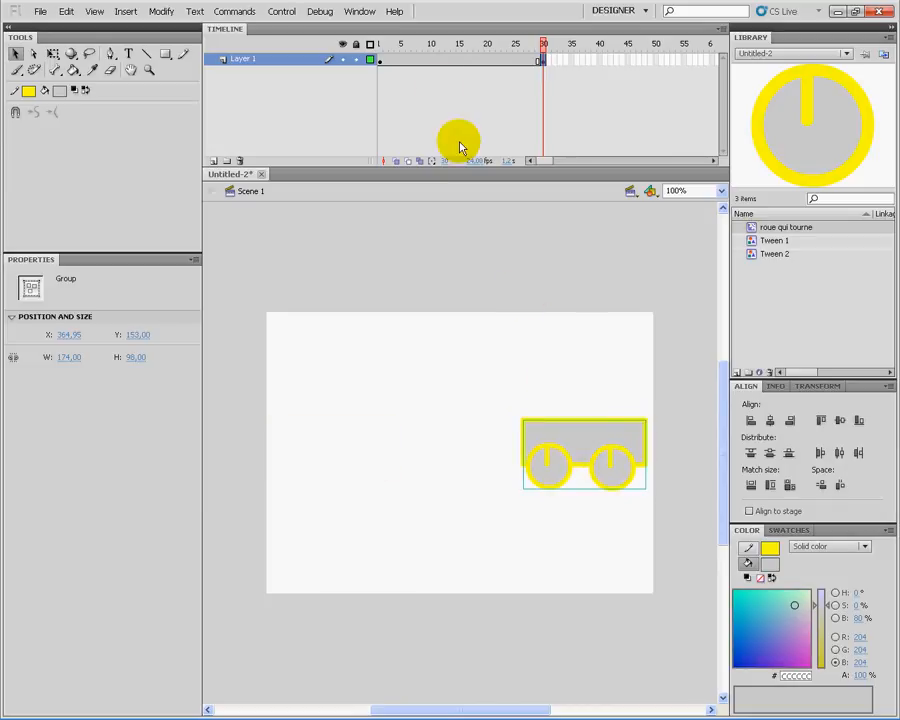
Create a classic tween between the keyframes at frames 1 and 30 of Layer 1.
left_click(450, 61)
right_click(450, 62)
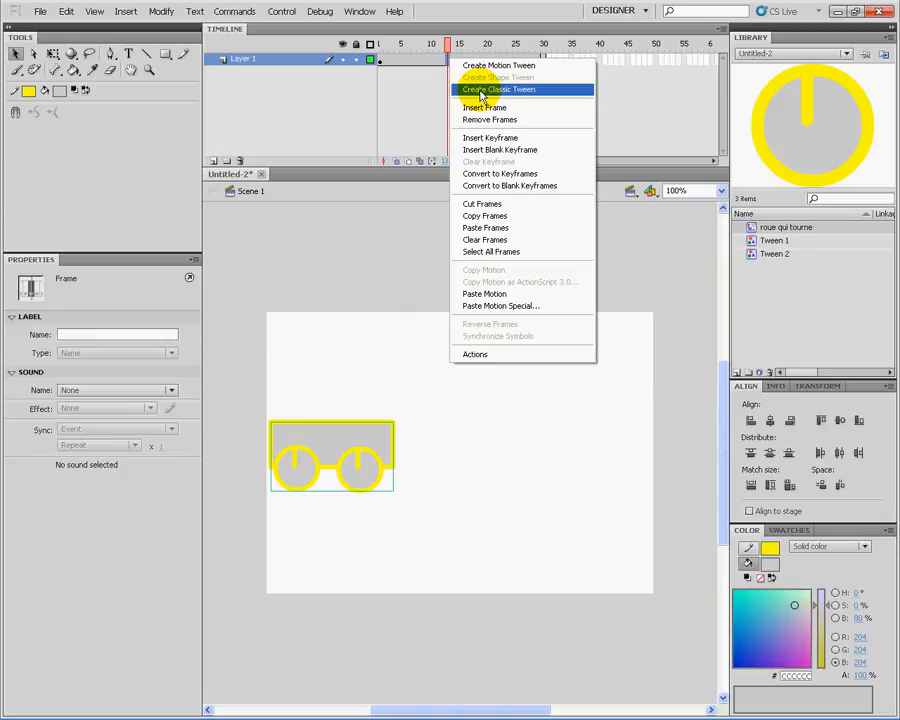
left_click(481, 92)
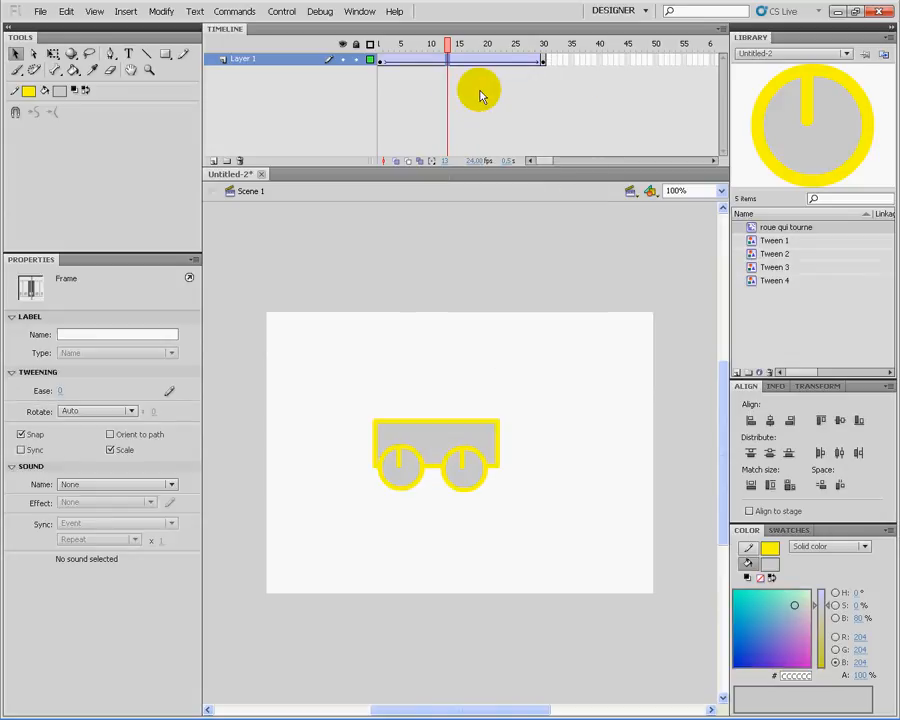
Play the animation from frame 1 on the stage, then run Test Scene to check the moving vehicle and its turning wheels.
left_click(378, 61)
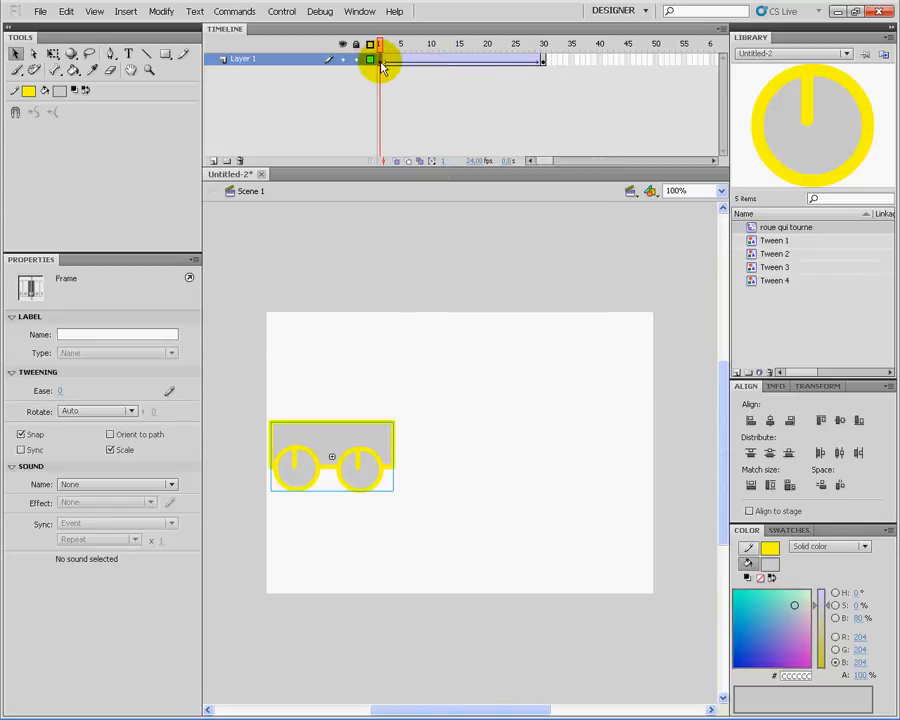
key("Return")
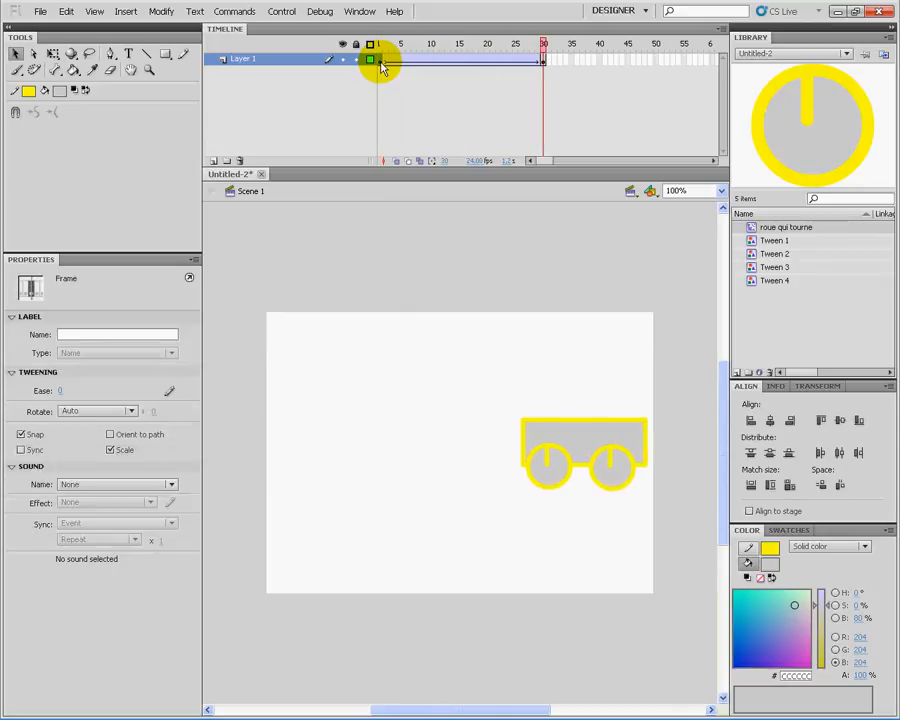
left_click(283, 12)
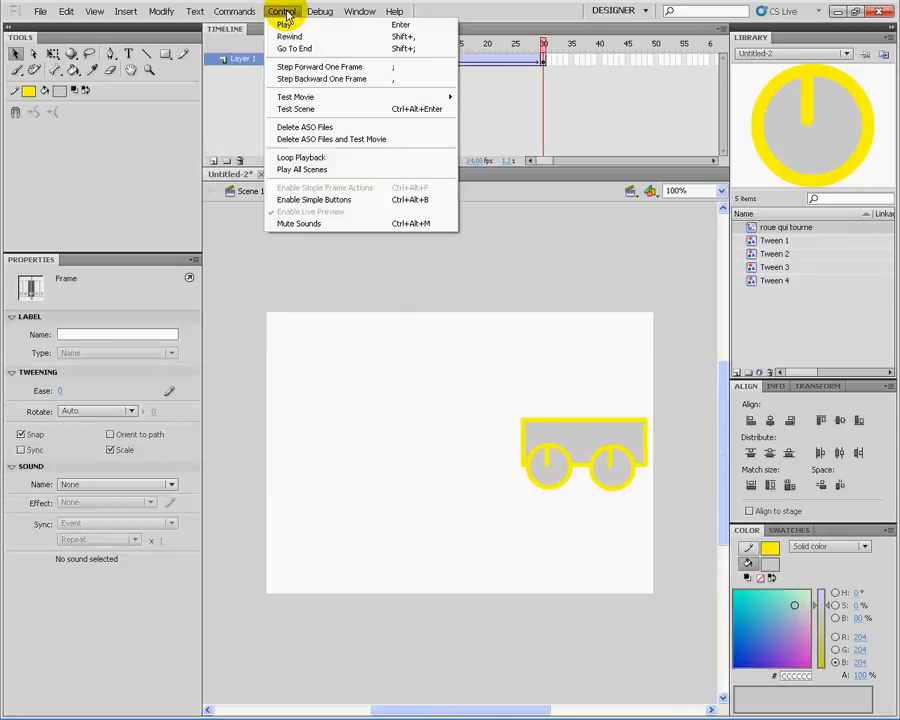
left_click(300, 110)
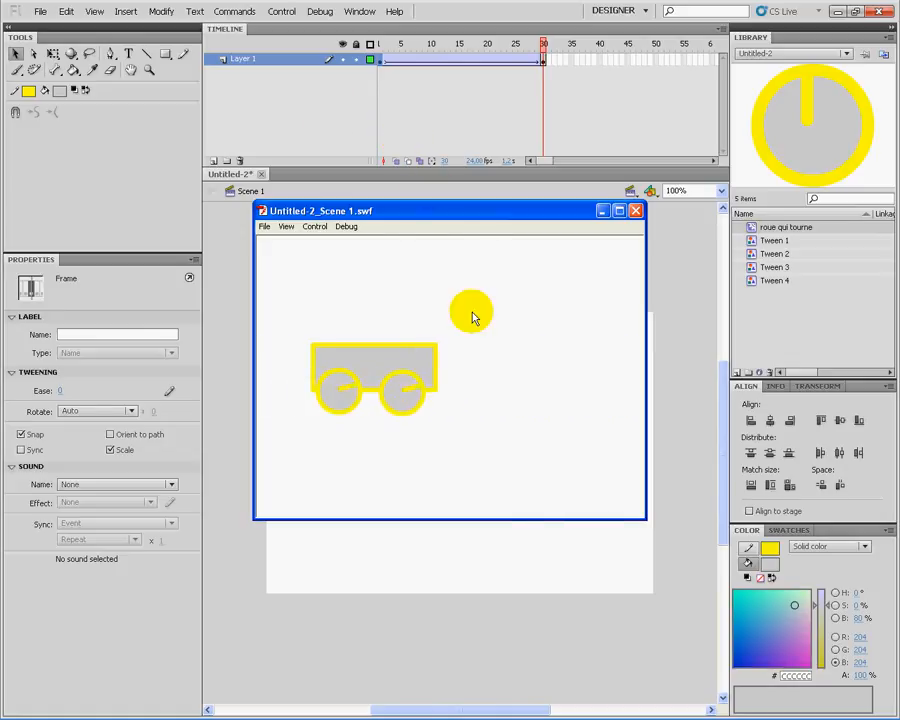
mouse_move(581, 716)
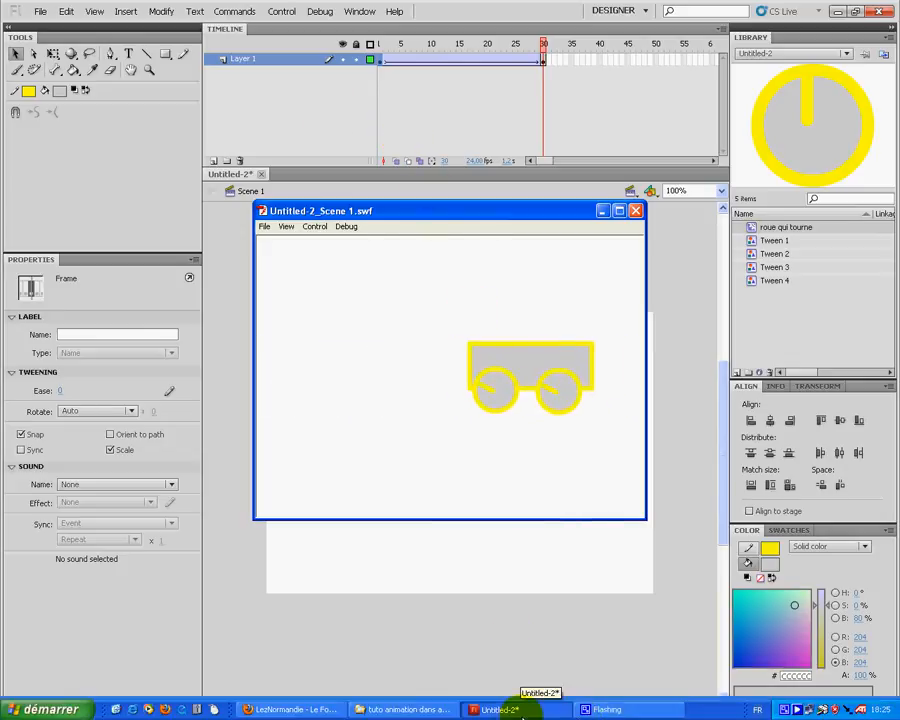